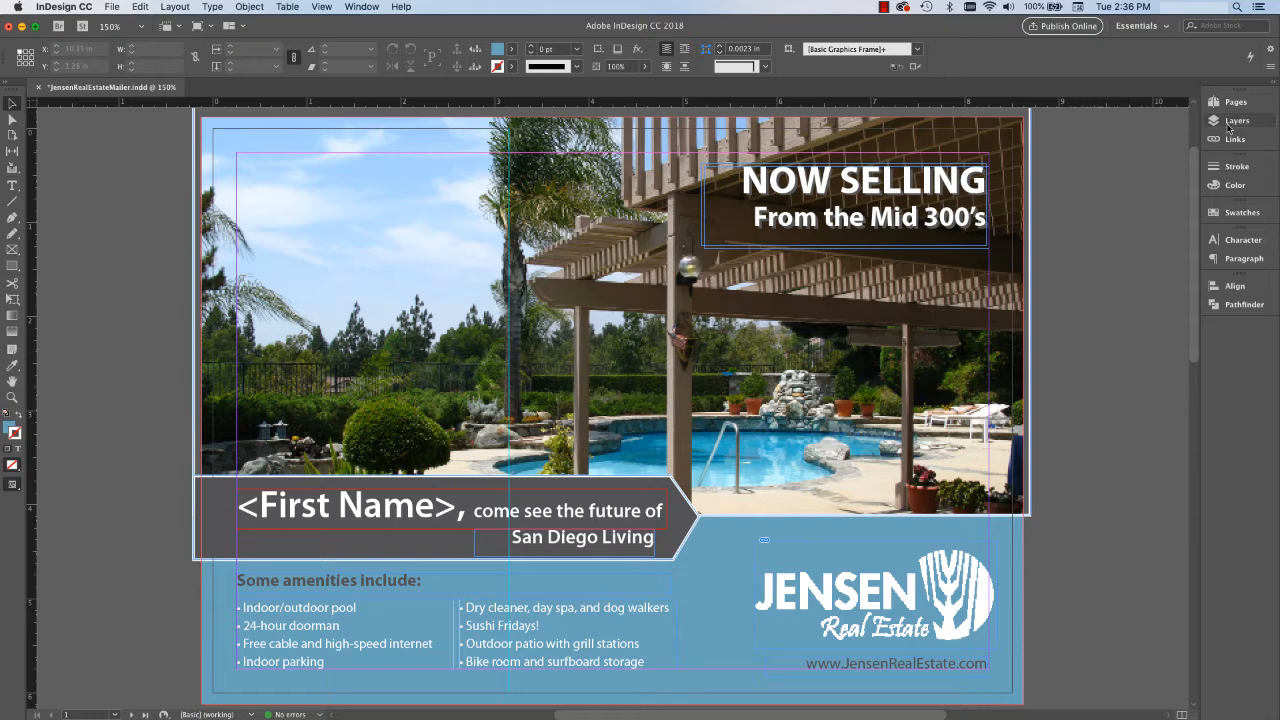
Step: Hide and show the Variable layer on page 1 to see which elements belong to it
{"action": "left_click", "coordinate": [1234, 120]}
{"action": "left_click", "coordinate": [1045, 115]}
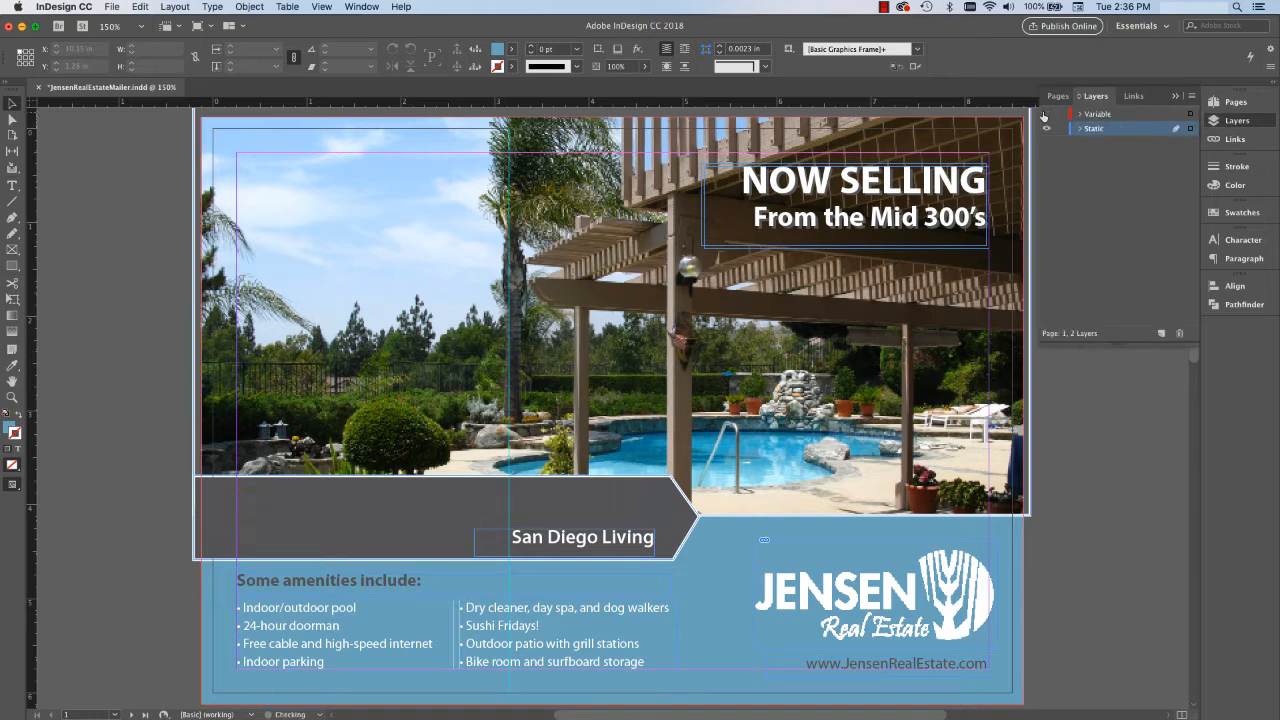
{"action": "left_click", "coordinate": [1045, 115]}
{"action": "left_click", "coordinate": [1045, 115]}
{"action": "left_click", "coordinate": [1045, 115]}
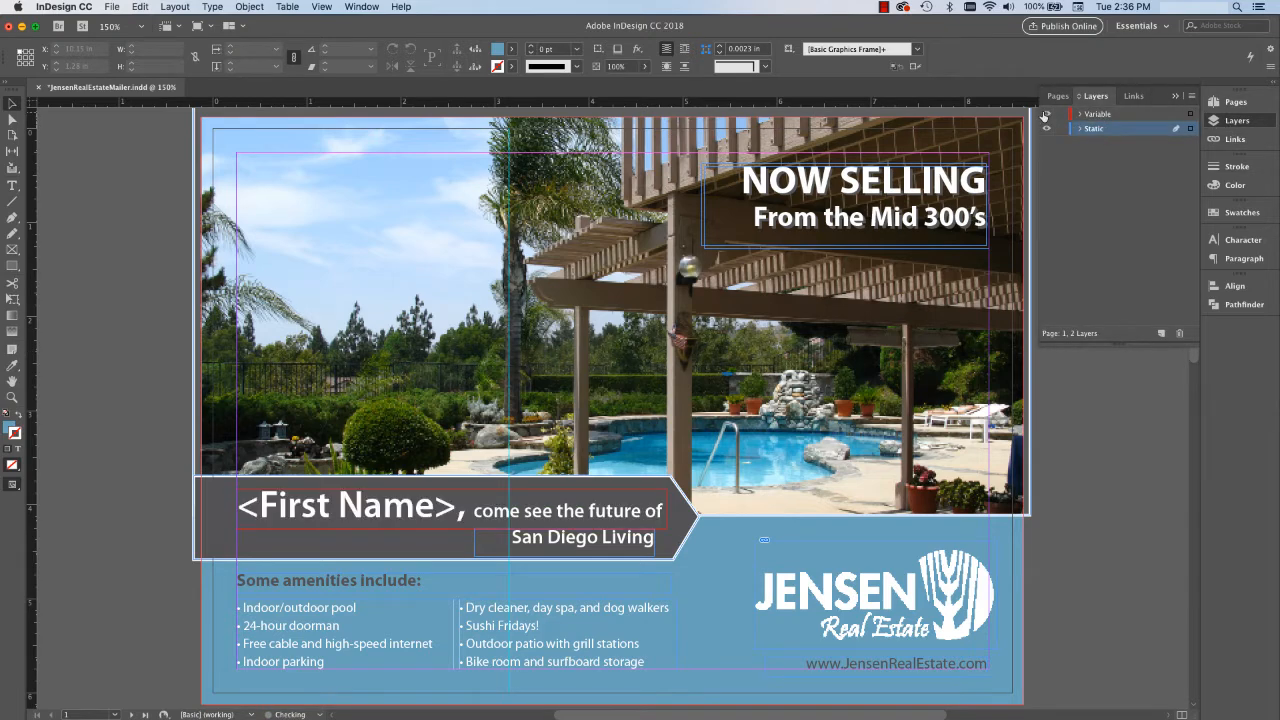
Step: Hide and show the Variable layer on page 2 to identify its elements, and return to page 1
{"action": "left_click", "coordinate": [131, 714]}
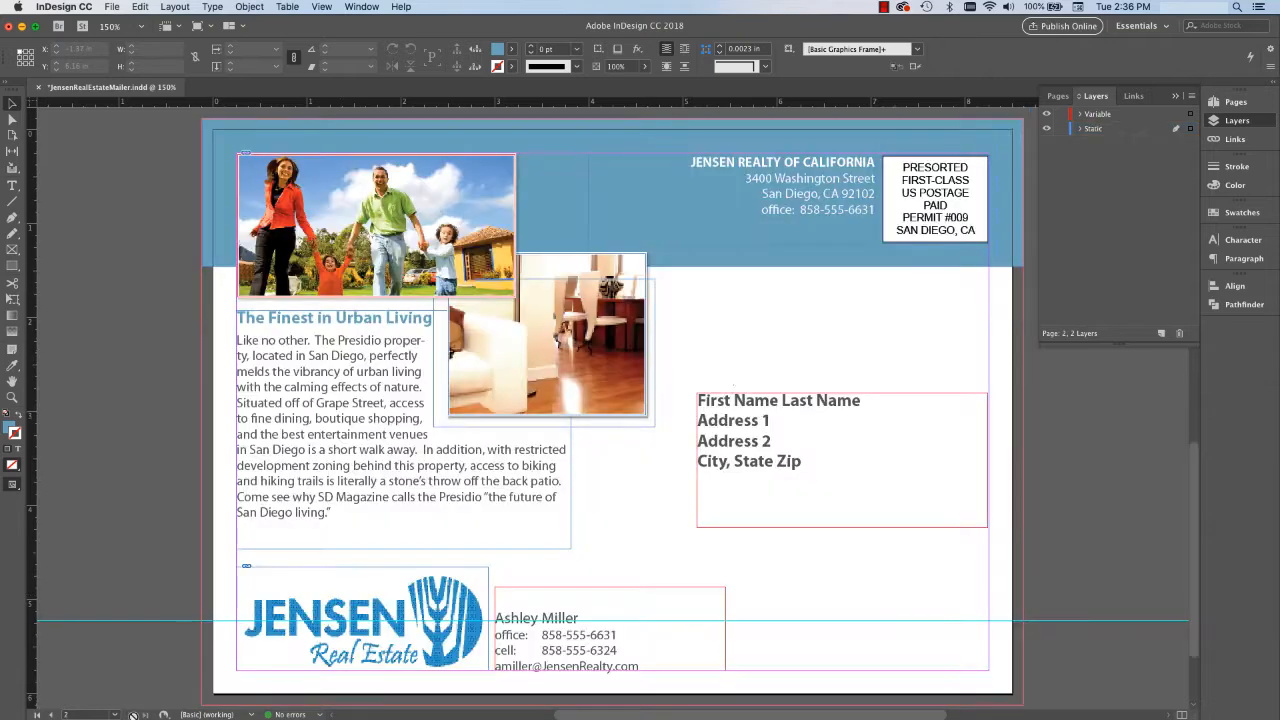
{"action": "left_click", "coordinate": [1046, 115]}
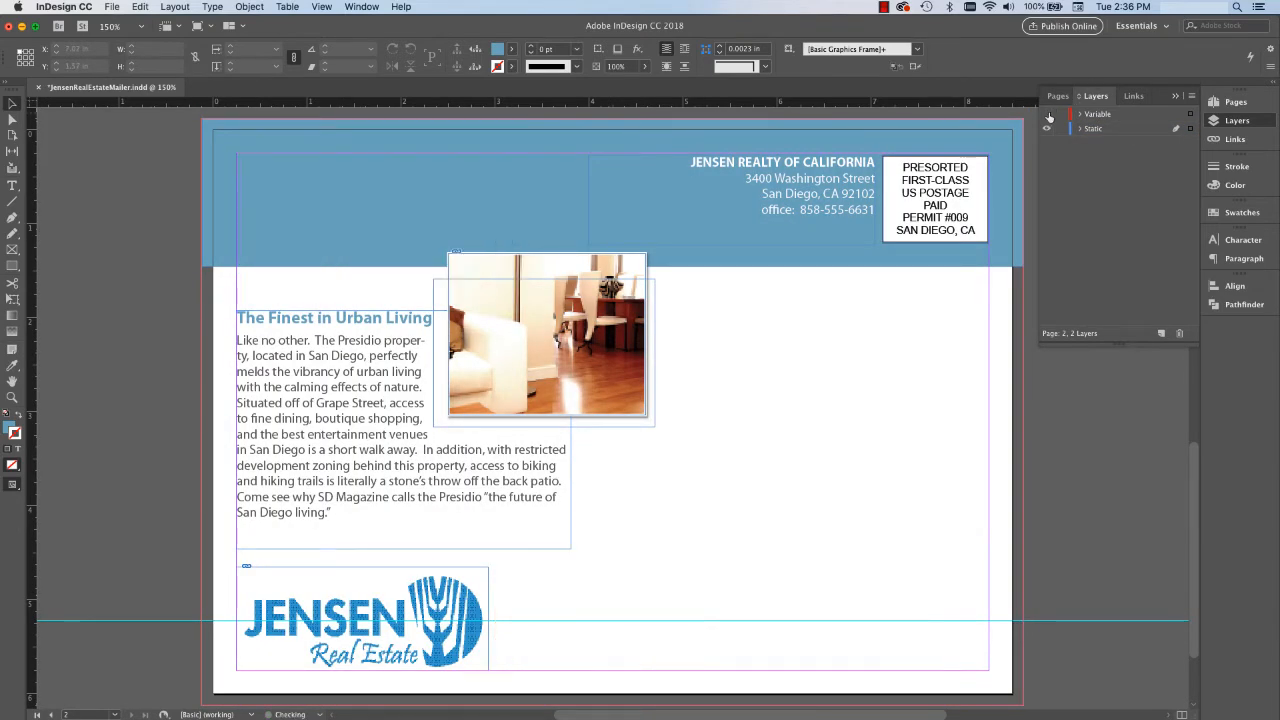
{"action": "left_click", "coordinate": [1046, 115]}
{"action": "left_click", "coordinate": [1046, 115]}
{"action": "left_click", "coordinate": [1047, 115]}
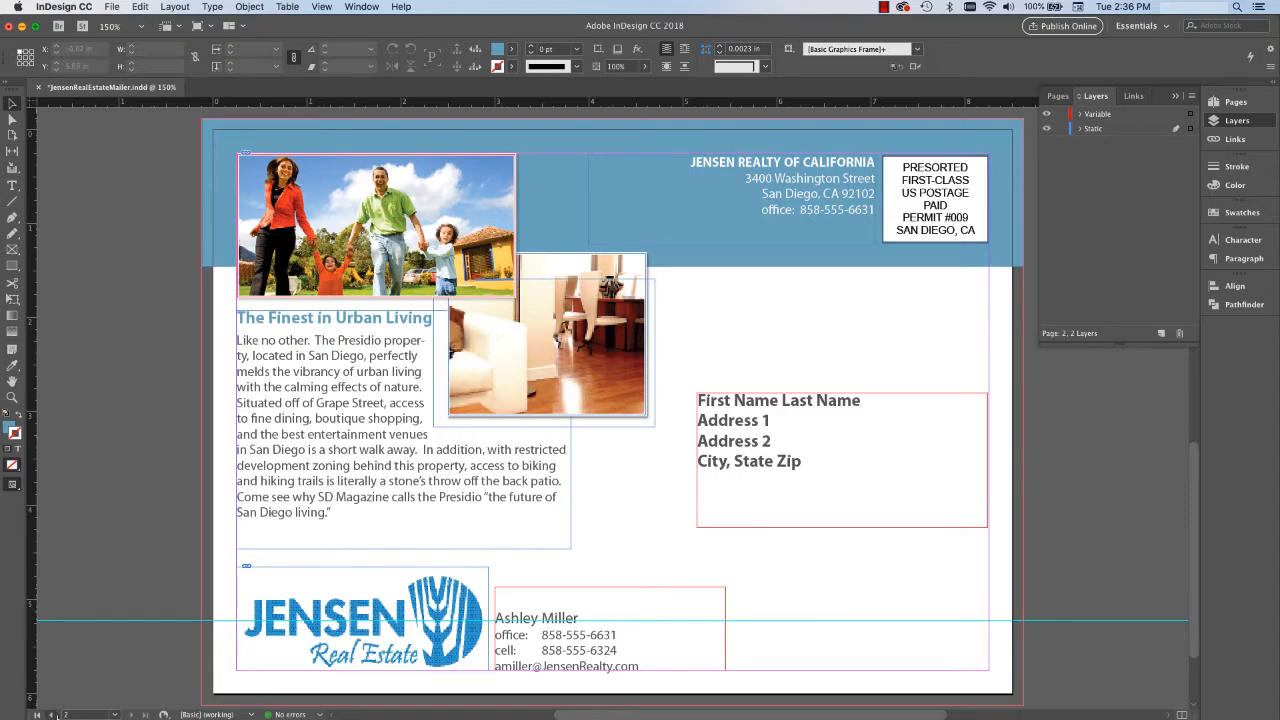
{"action": "left_click", "coordinate": [51, 714]}
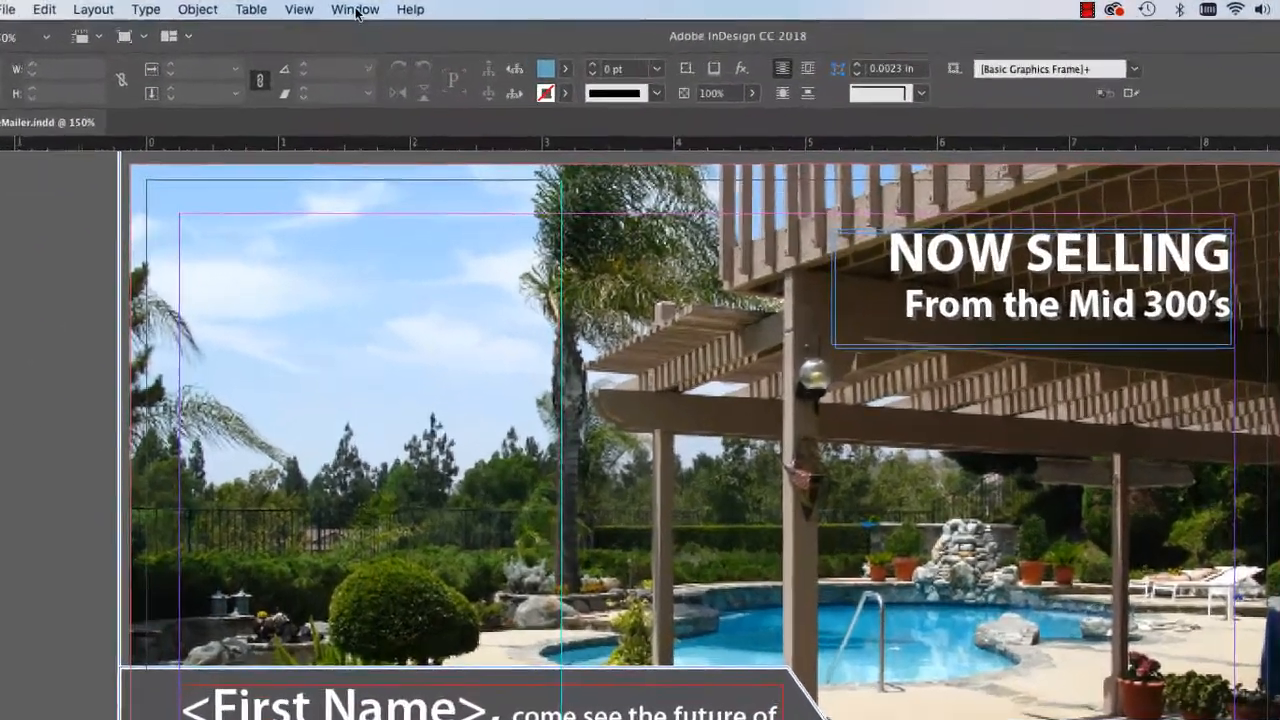
Step: Designate the <First Name> headline frame on page 1 for FusionPro export as a variable text frame
{"action": "left_click", "coordinate": [361, 8]}
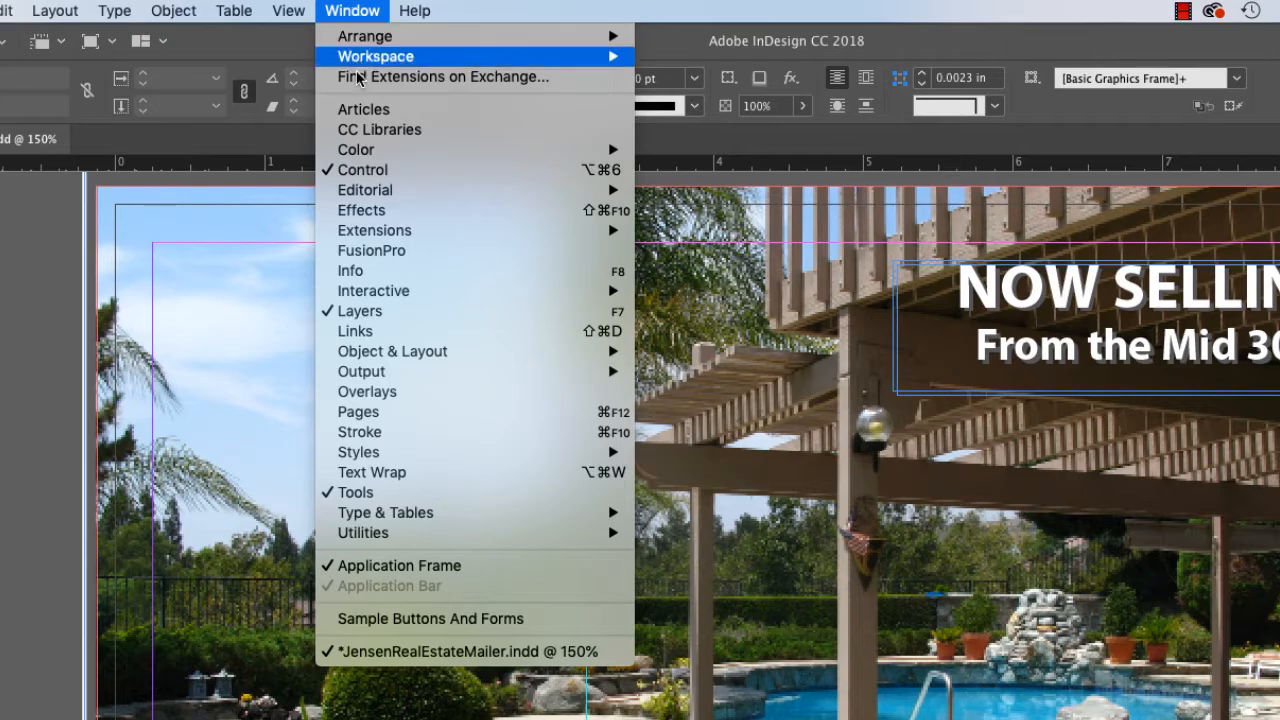
{"action": "left_click", "coordinate": [368, 251]}
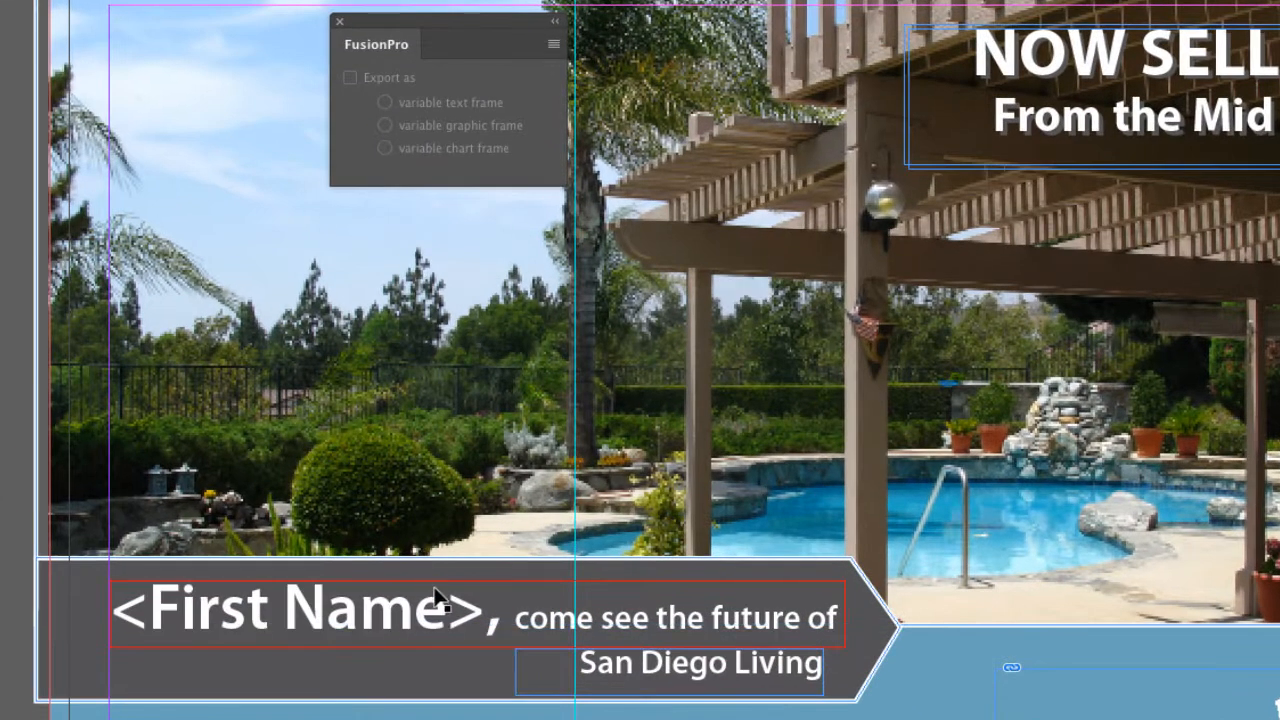
{"action": "left_click", "coordinate": [437, 597]}
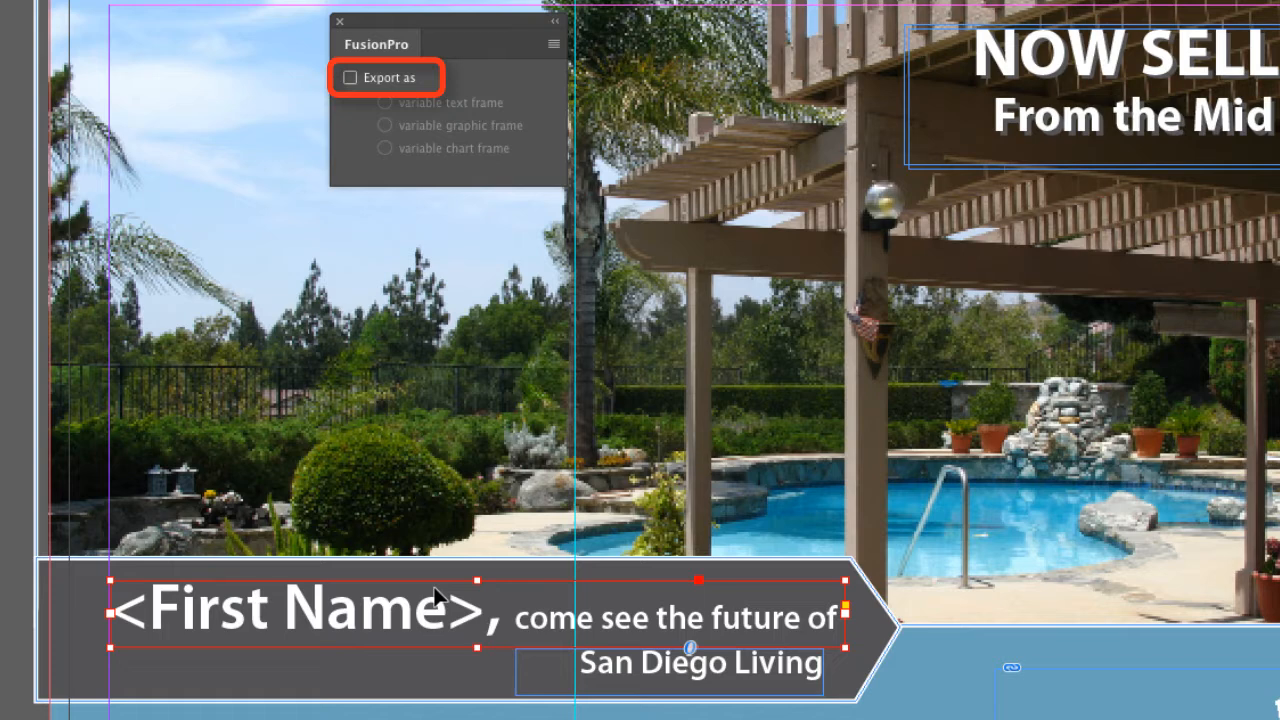
{"action": "left_click", "coordinate": [350, 78]}
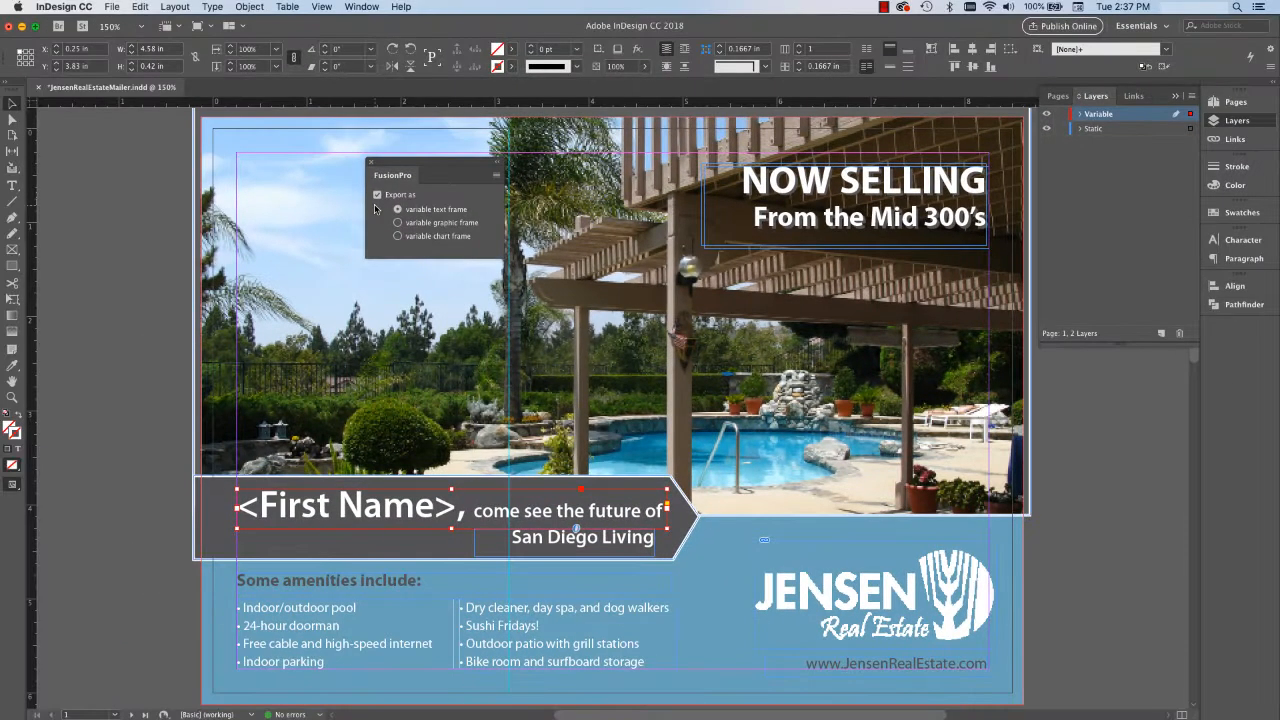
Step: Designate the family photo frame on page 2 for FusionPro export as a variable graphic frame
{"action": "left_click", "coordinate": [131, 714]}
{"action": "left_click_drag", "start_coordinate": [456, 160], "coordinate": [611, 130]}
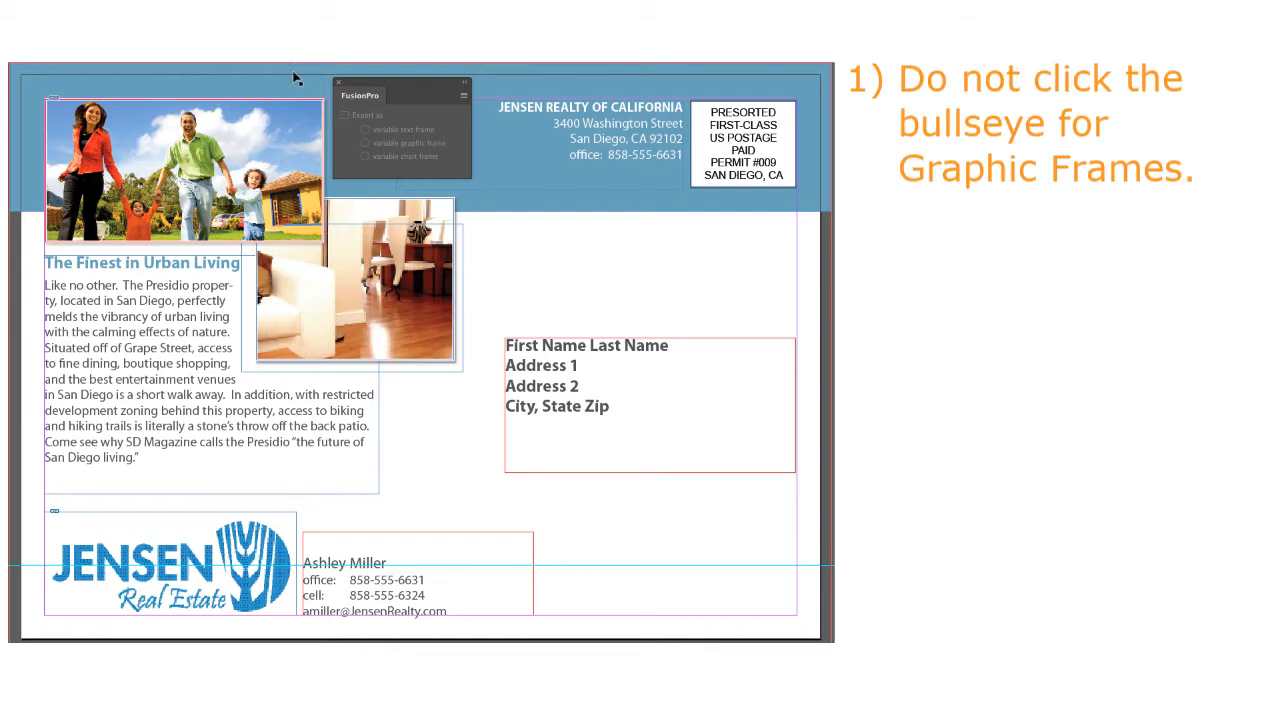
{"action": "mouse_move", "coordinate": [185, 165]}
{"action": "left_click", "coordinate": [288, 203]}
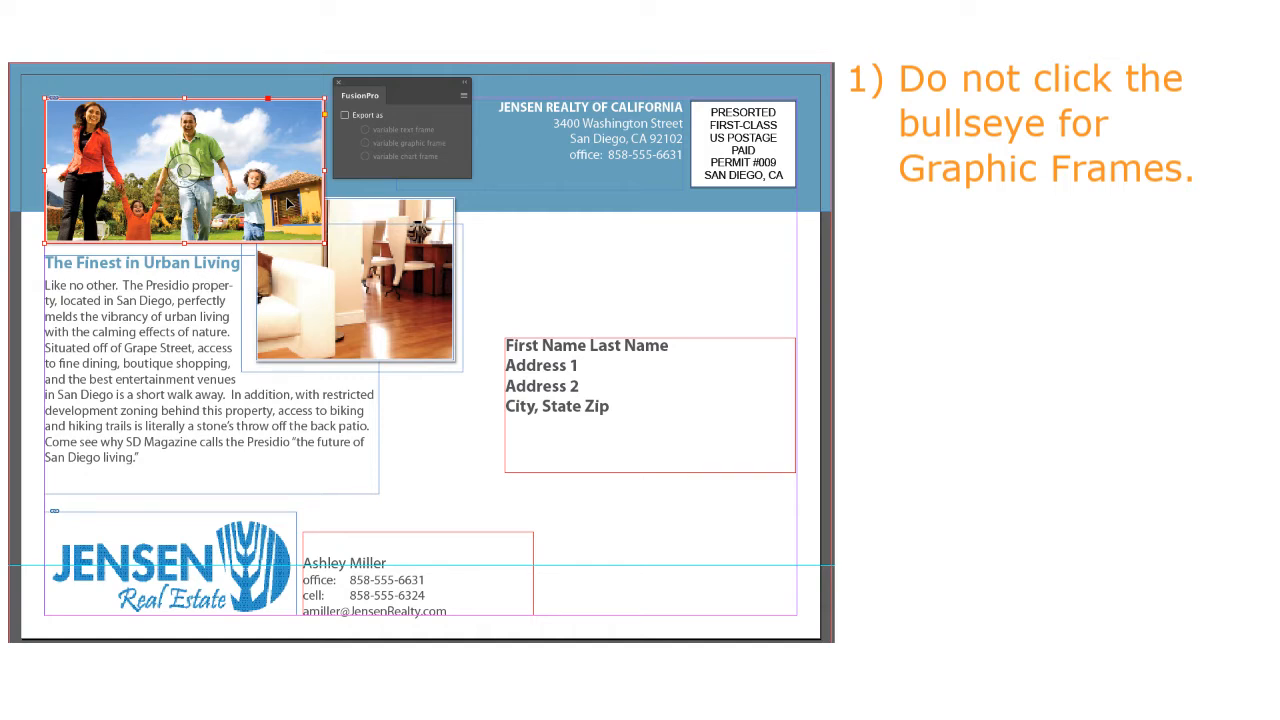
{"action": "left_click", "coordinate": [345, 115]}
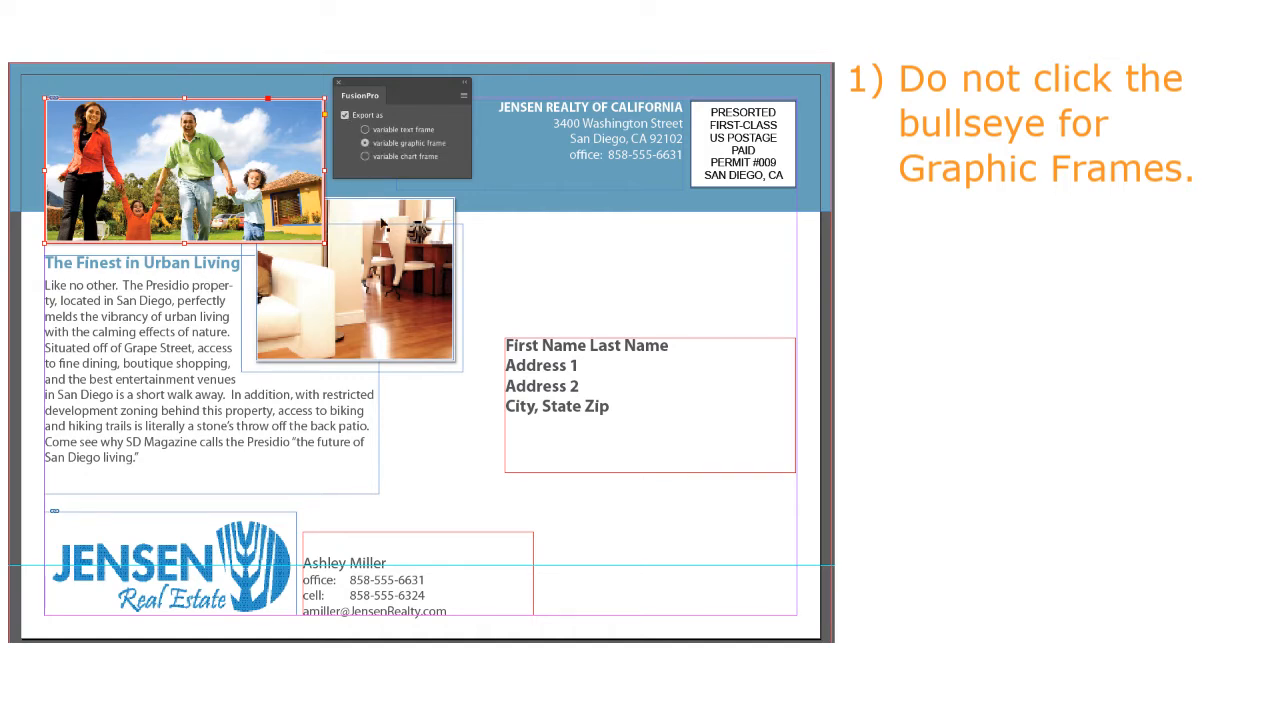
Step: Designate the agent contact frame and the recipient address frame on page 2 for export as variable text frames
{"action": "left_click", "coordinate": [458, 545]}
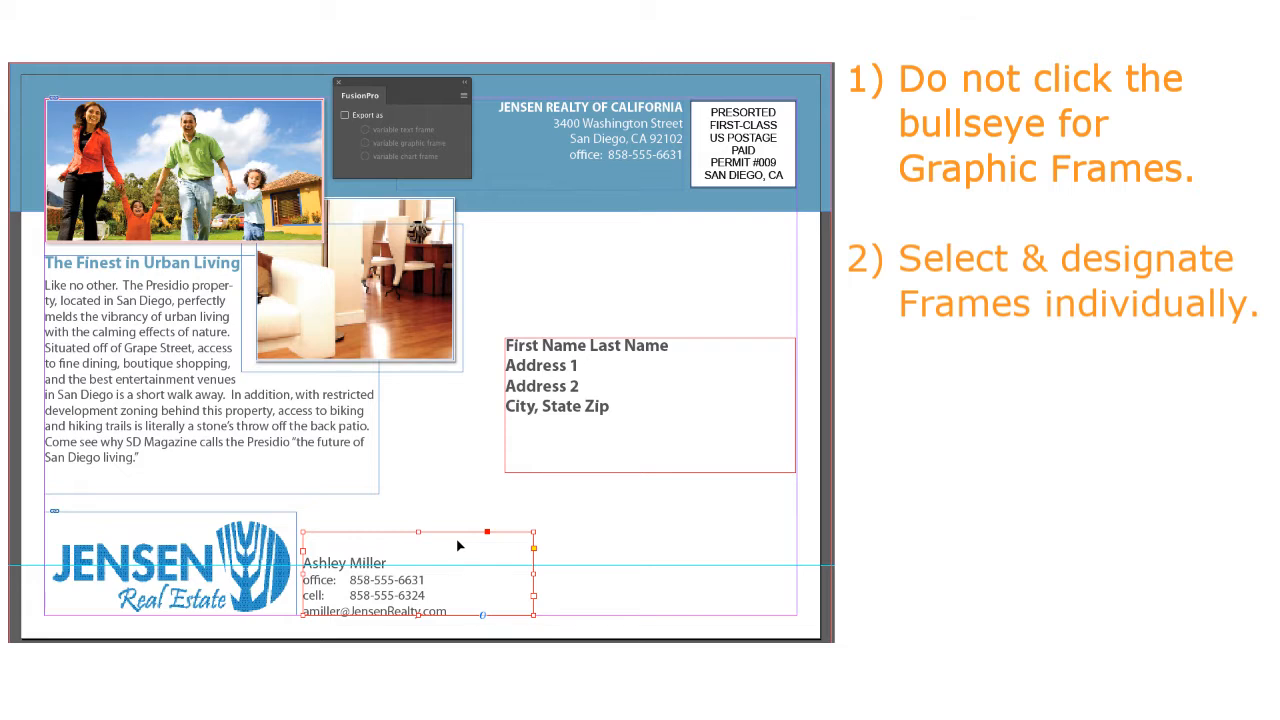
{"action": "left_click", "coordinate": [345, 116]}
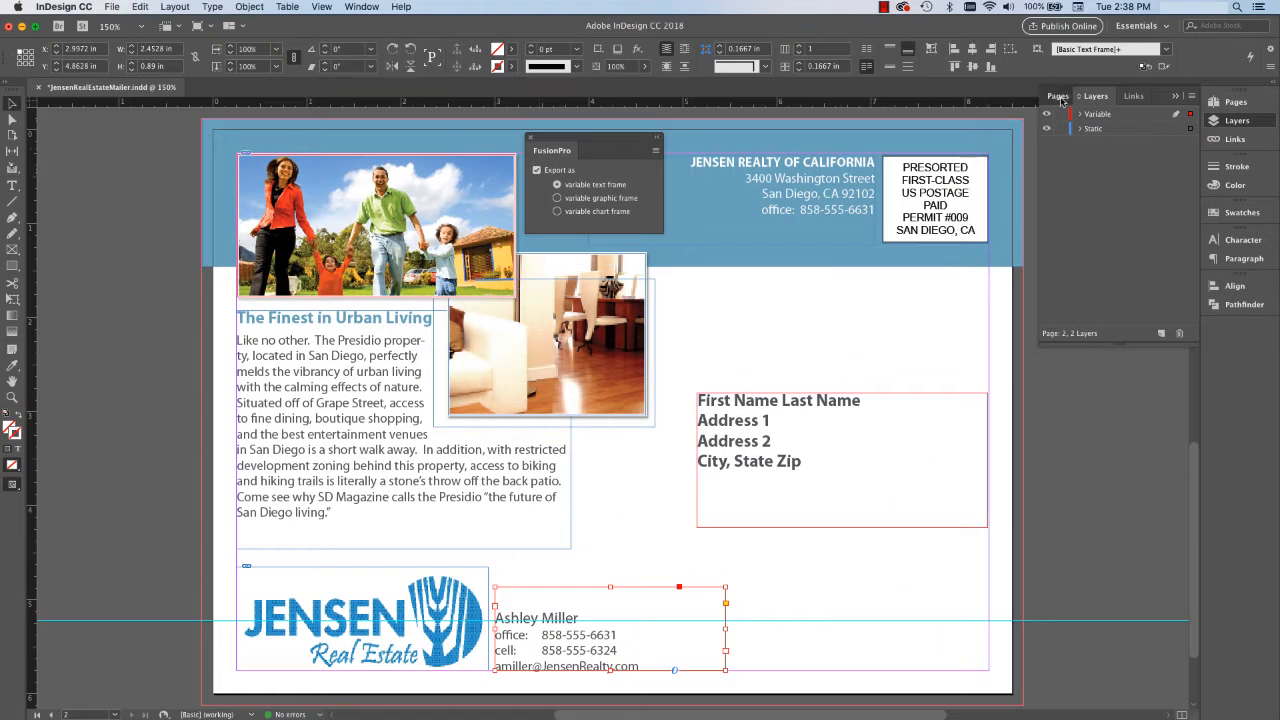
{"action": "left_click", "coordinate": [1059, 97]}
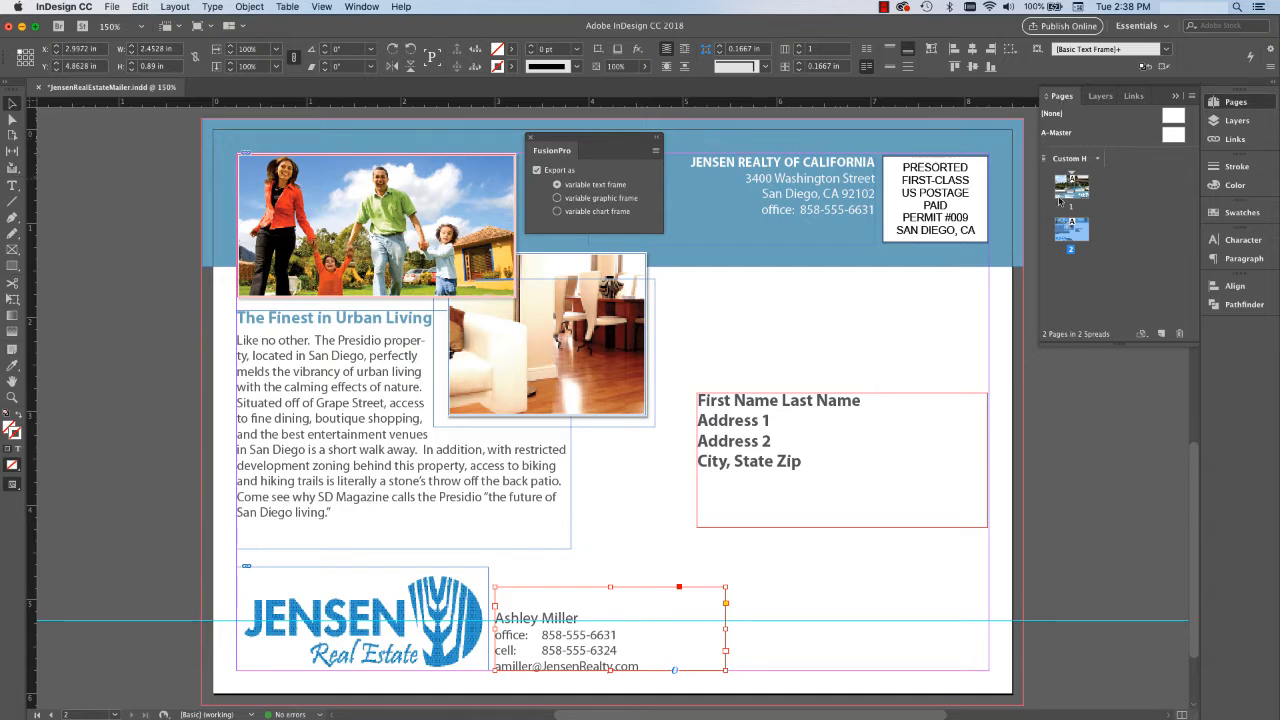
{"action": "left_click", "coordinate": [806, 403]}
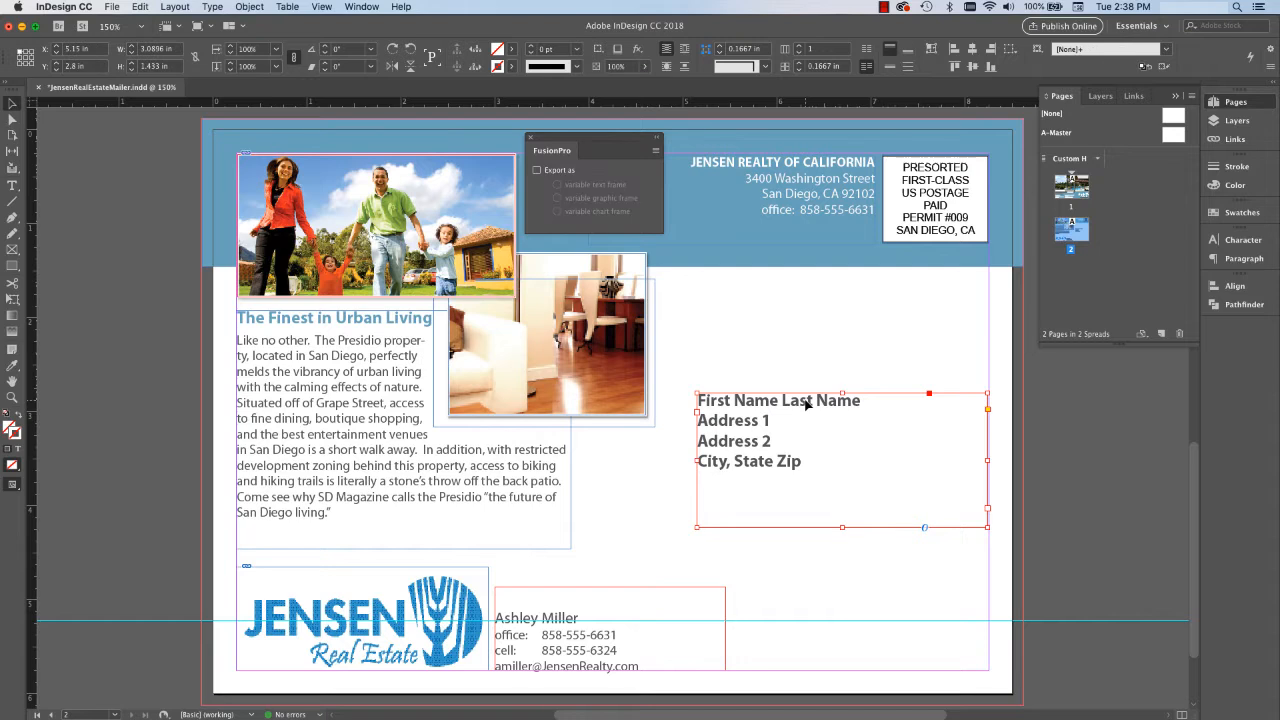
{"action": "left_click", "coordinate": [538, 171]}
{"action": "left_click", "coordinate": [538, 171]}
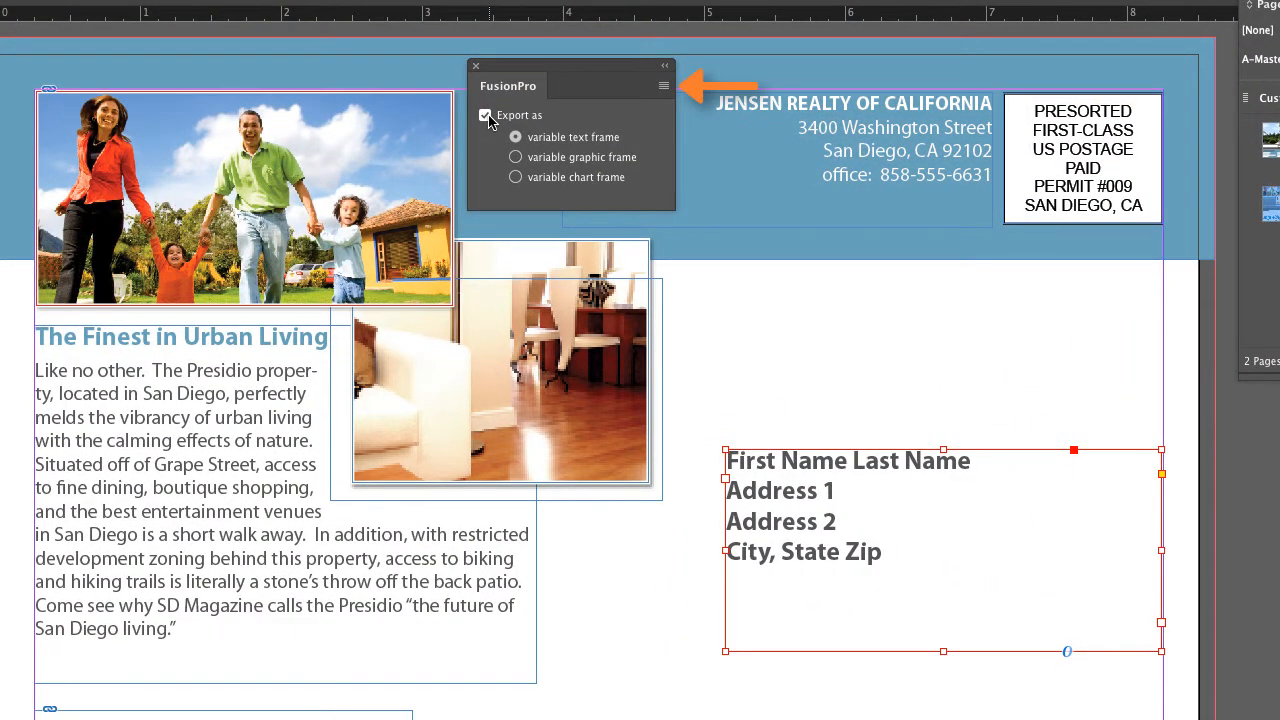
Step: Open the FusionPro document export settings
{"action": "left_click", "coordinate": [664, 87]}
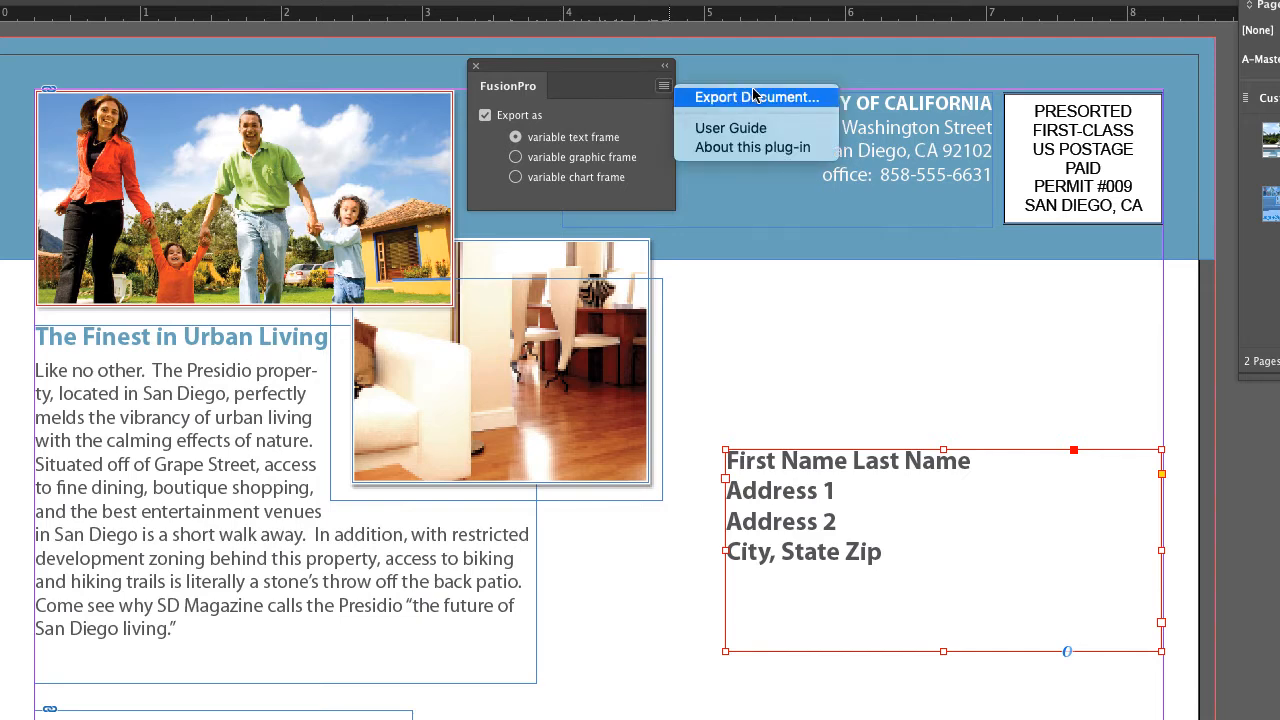
{"action": "left_click", "coordinate": [826, 100]}
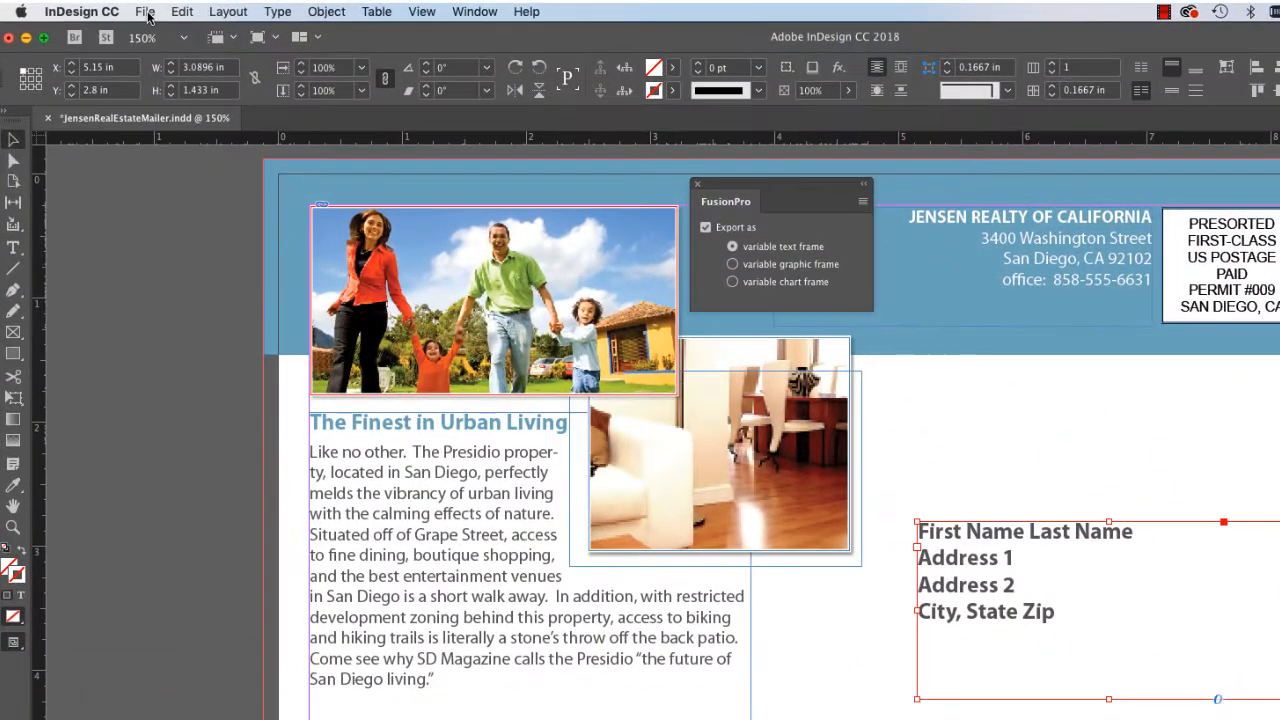
Step: Check the page size and bleed values in the Document Setup, keeping them as they are
{"action": "left_click", "coordinate": [145, 12]}
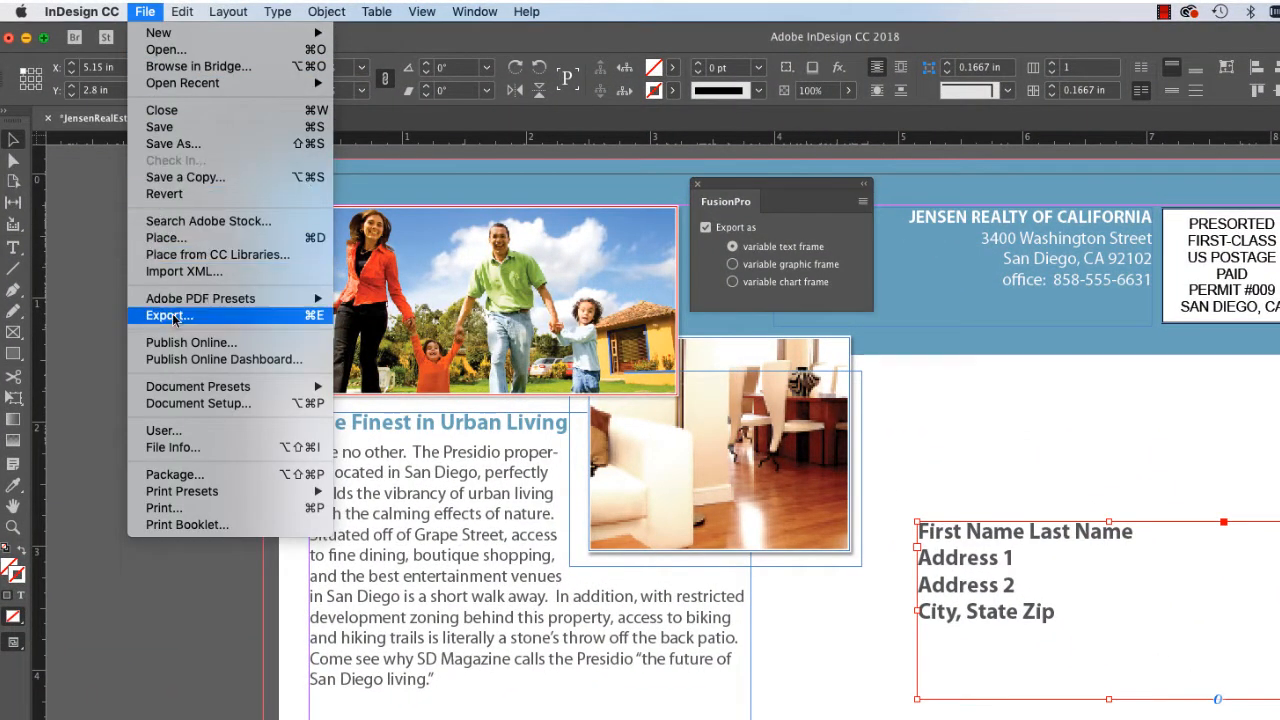
{"action": "left_click", "coordinate": [188, 403]}
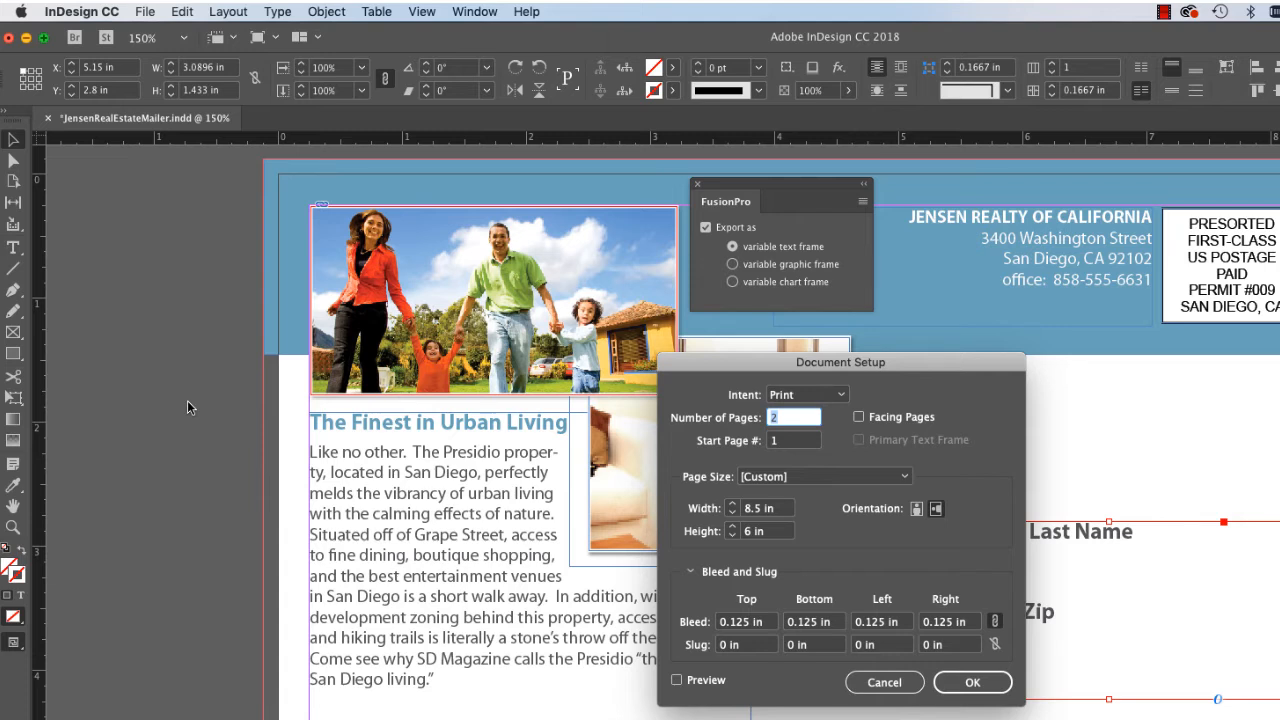
{"action": "left_click", "coordinate": [970, 682]}
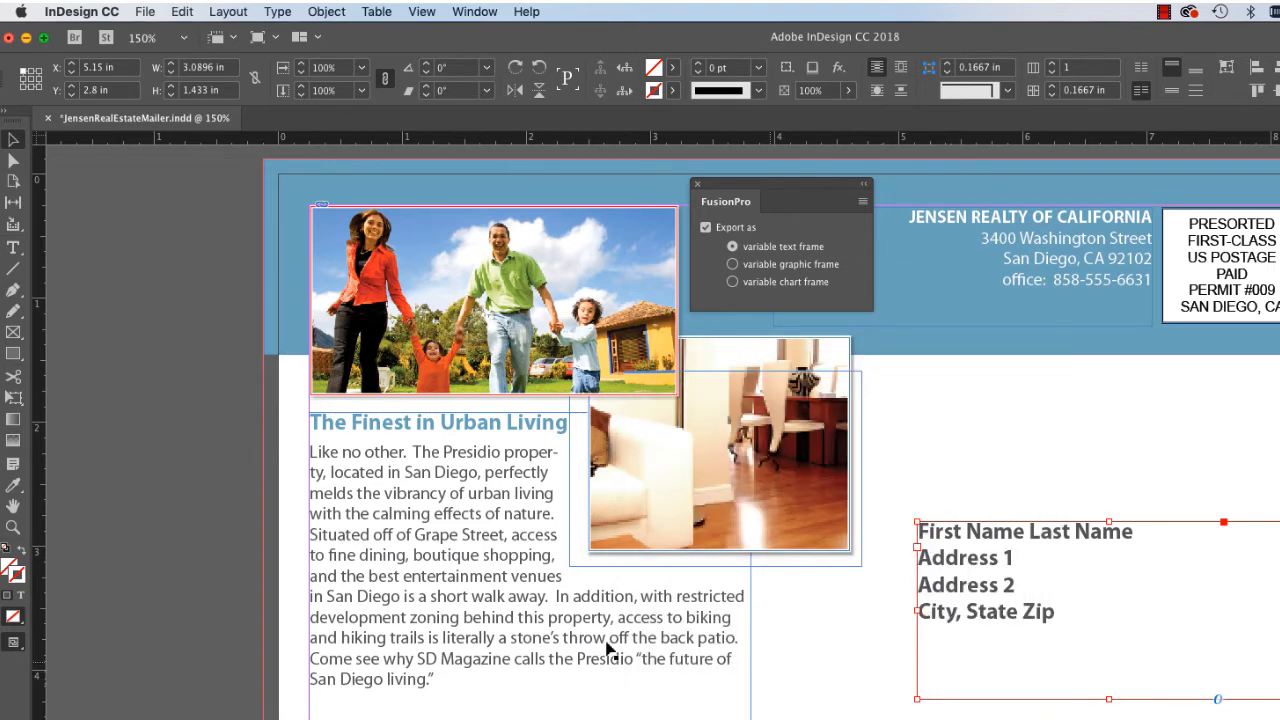
Step: Review the list of available Adobe PDF presets
{"action": "left_click", "coordinate": [145, 12]}
{"action": "mouse_move", "coordinate": [157, 302]}
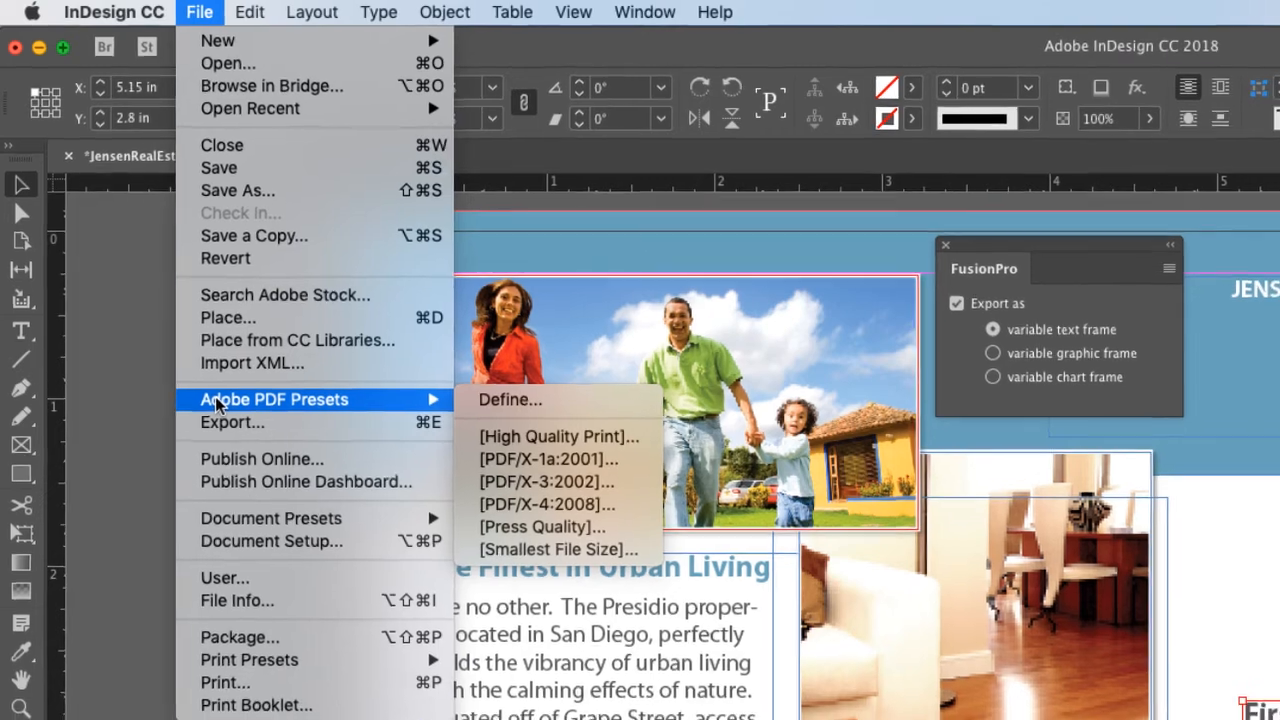
{"action": "key", "text": "Escape"}
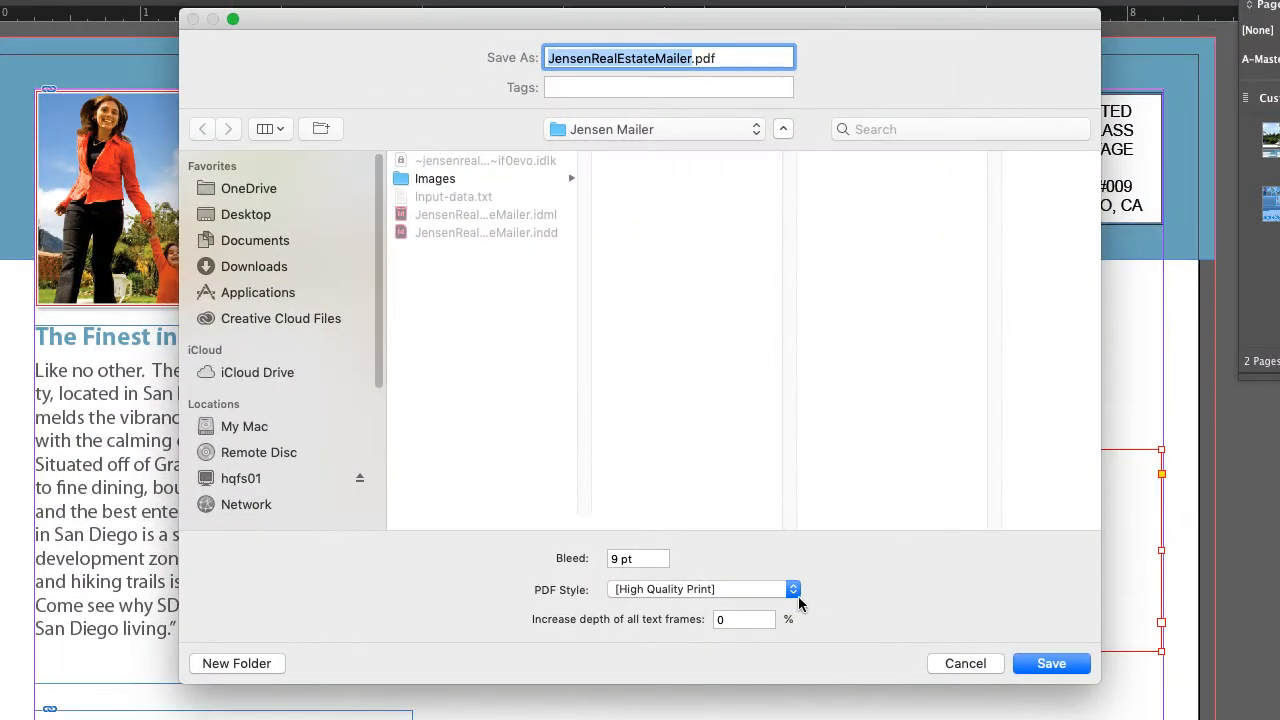
Step: Export the document as JensenRealEstateMailer.pdf into the Jensen Mailer folder with a 9 pt bleed and the [High Quality Print] style
{"action": "left_click", "coordinate": [795, 589]}
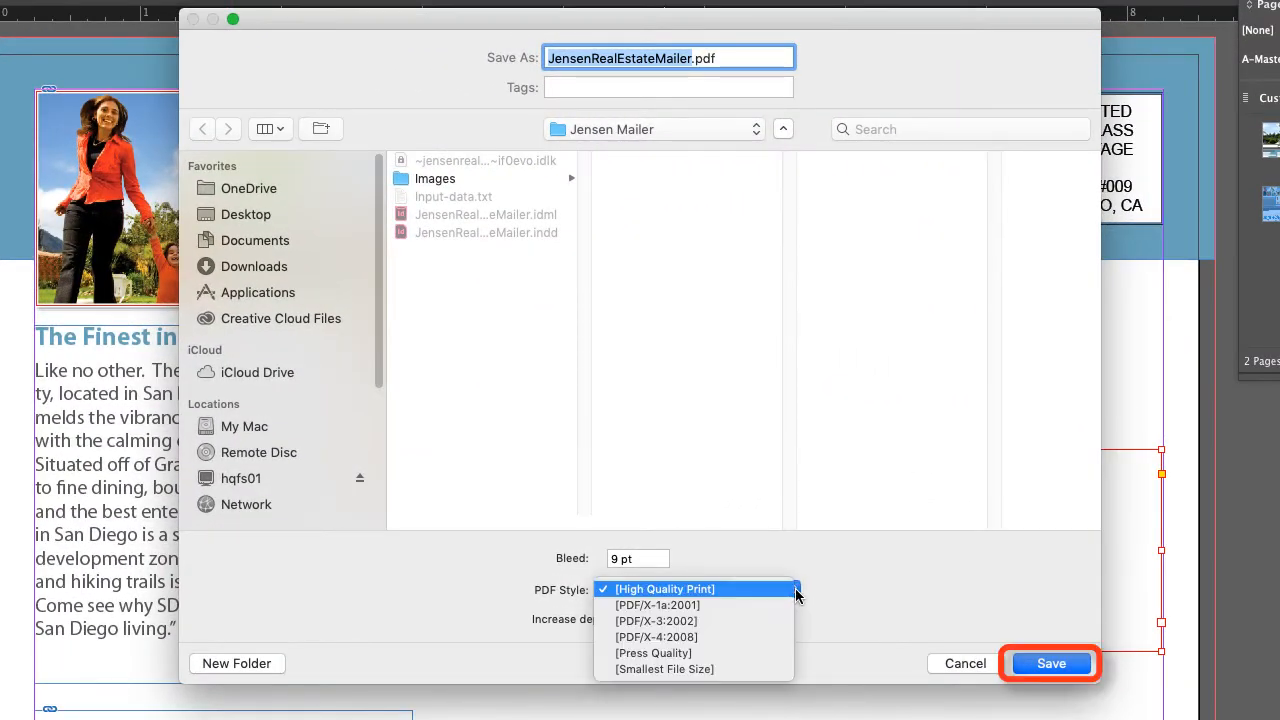
{"action": "left_click", "coordinate": [796, 590]}
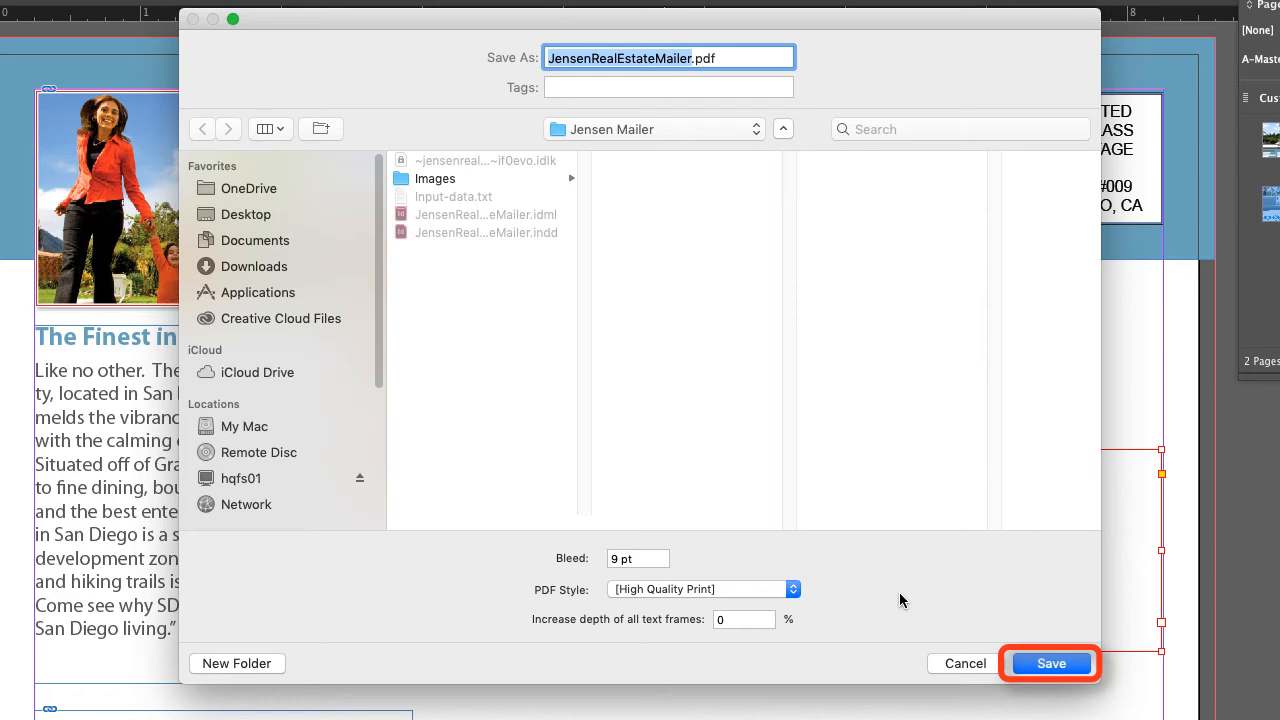
{"action": "left_click", "coordinate": [1056, 664]}
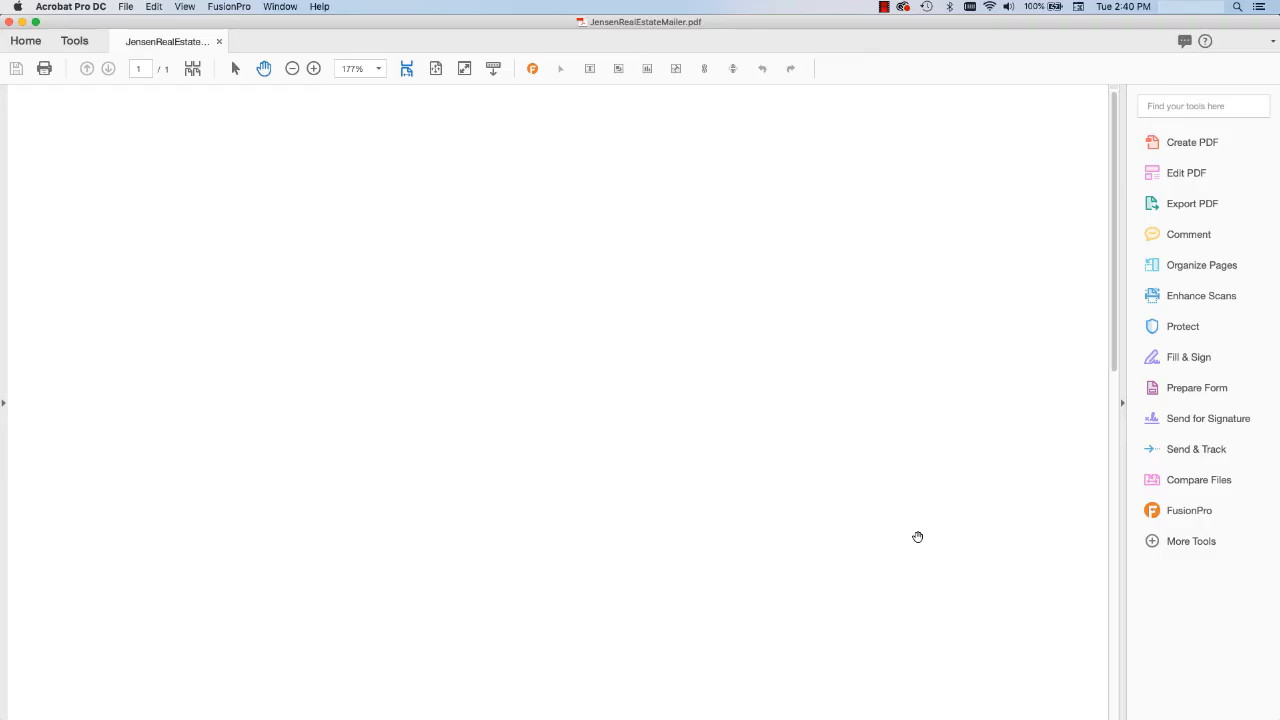